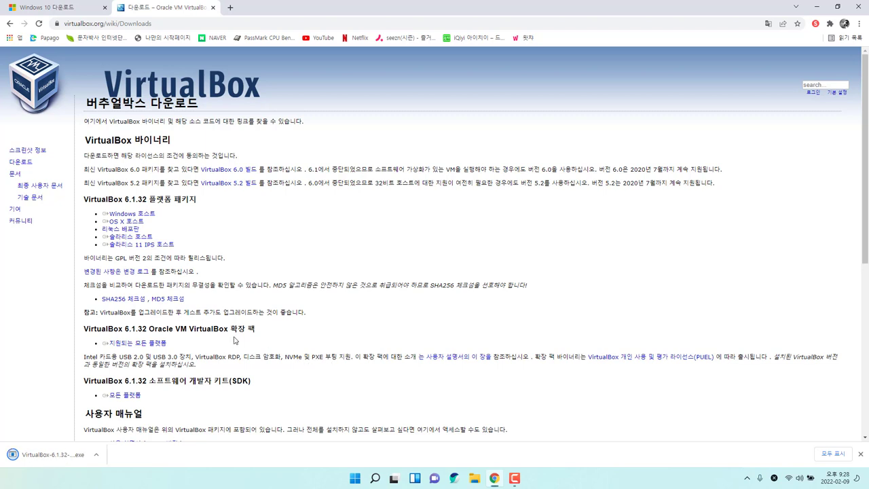
# - Download the VirtualBox 6.1.32 Extension Pack for all supported platforms
pyautogui.tripleClick(143, 346)
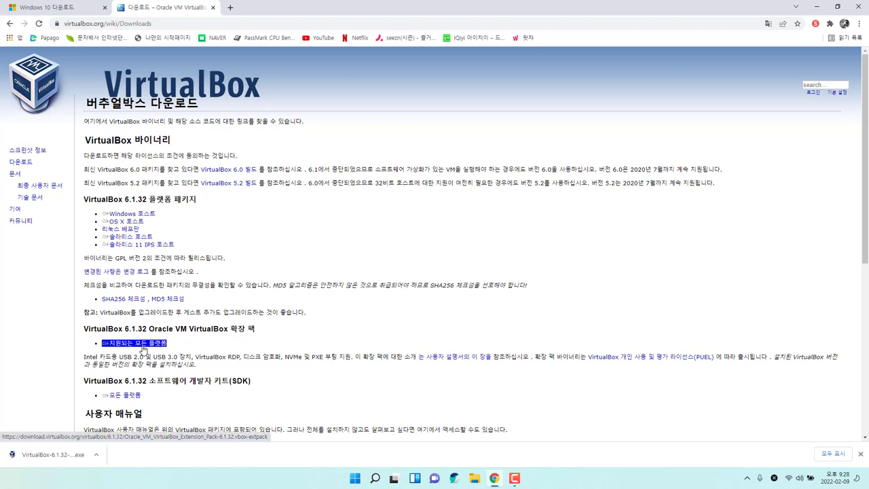
pyautogui.click(143, 347)
pyautogui.click(557, 369)
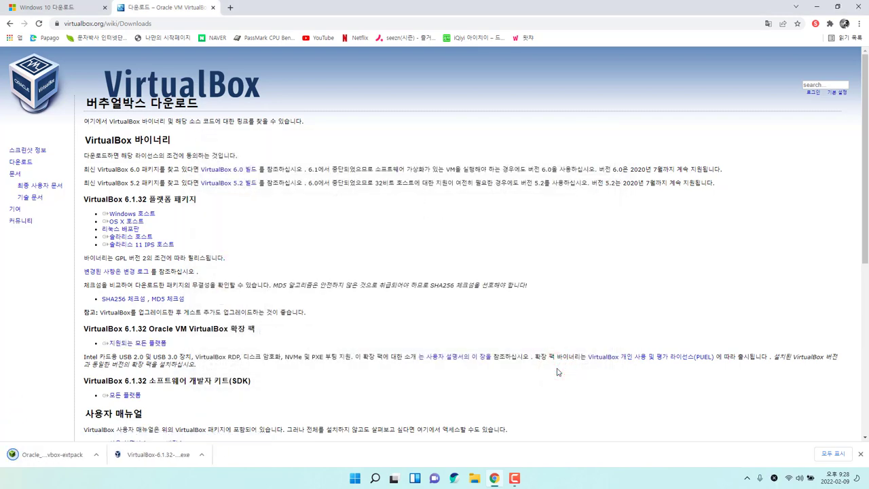
# - Install VirtualBox 6.1.32 from the downloaded setup file with the default options, then switch to the VirtualBox manager
pyautogui.click(164, 465)
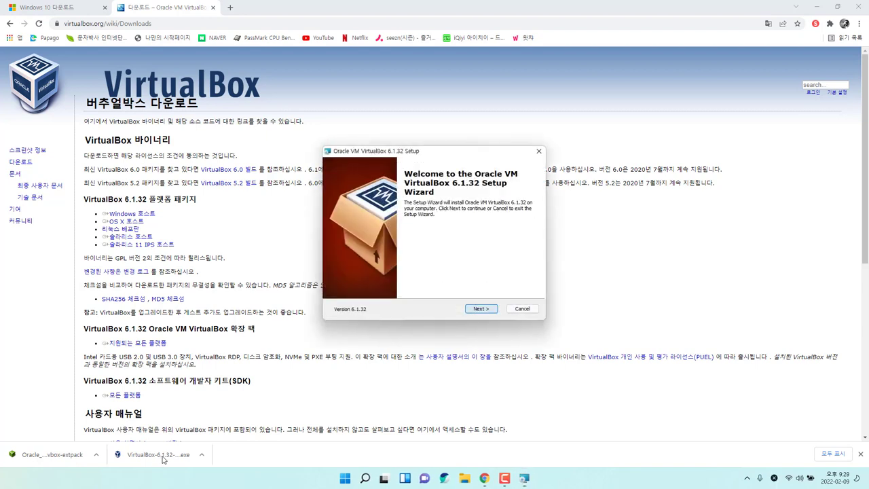
pyautogui.press('Return')
pyautogui.press('Return')
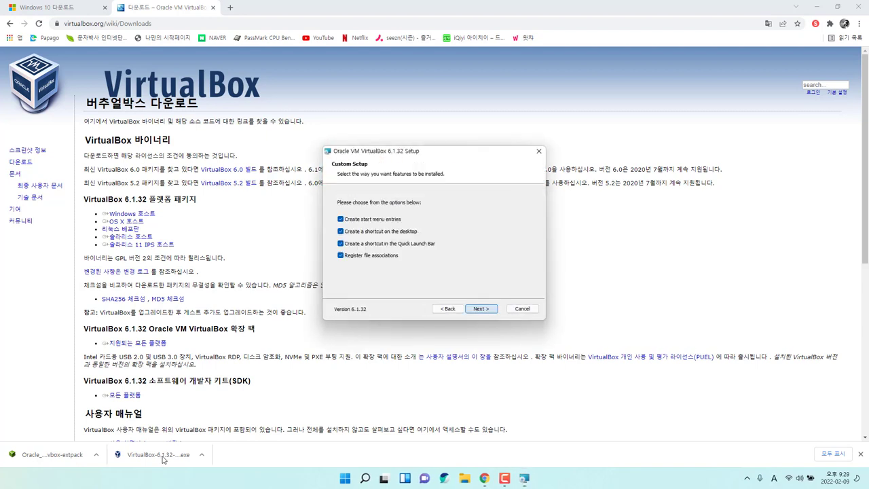
pyautogui.press('Return')
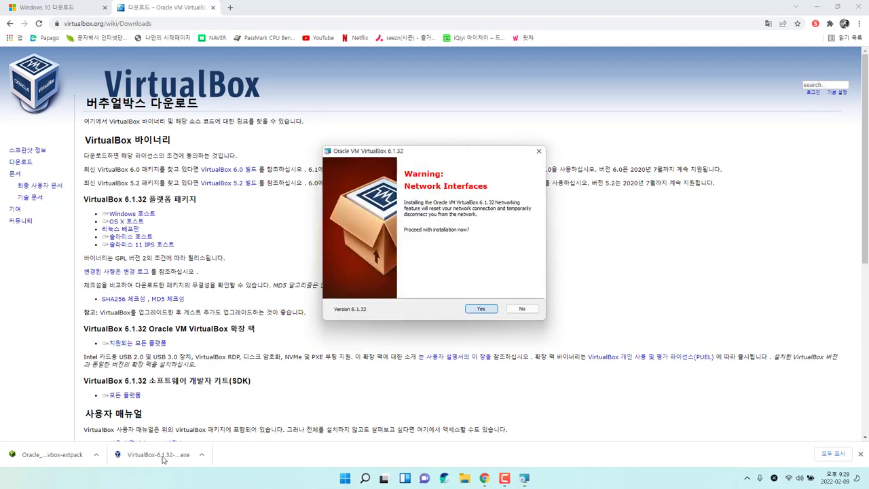
pyautogui.press('Return')
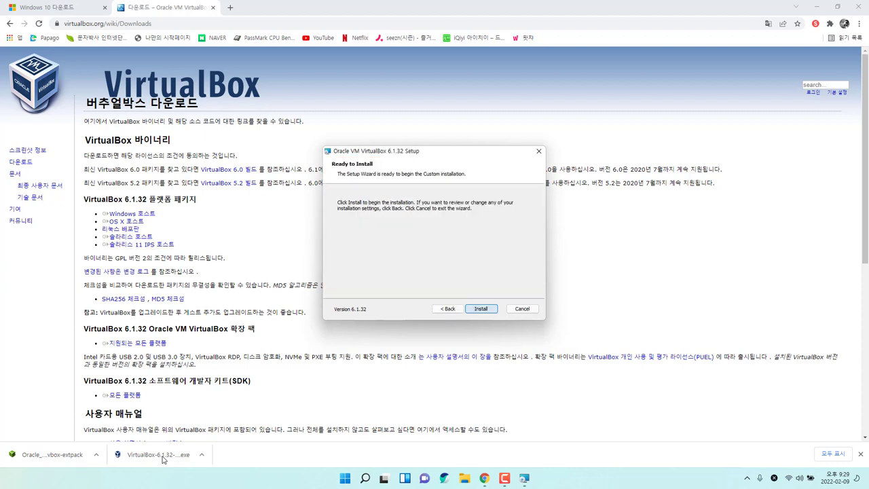
pyautogui.press('Return')
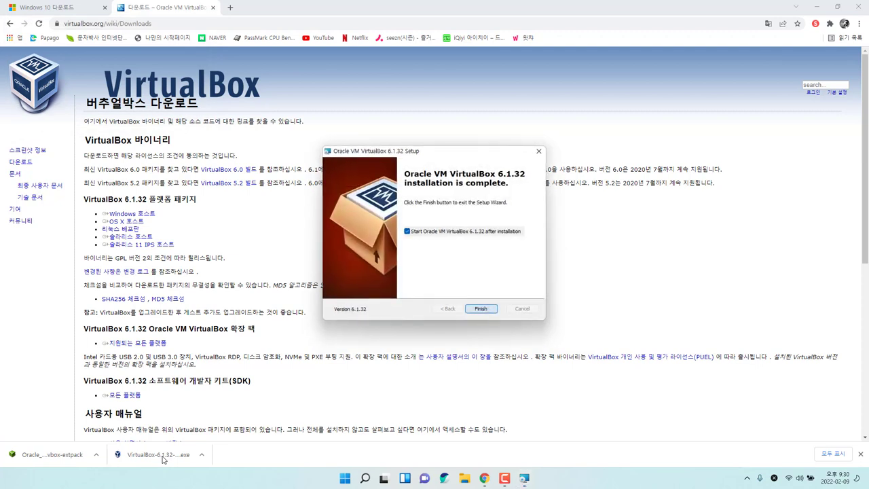
pyautogui.click(481, 308)
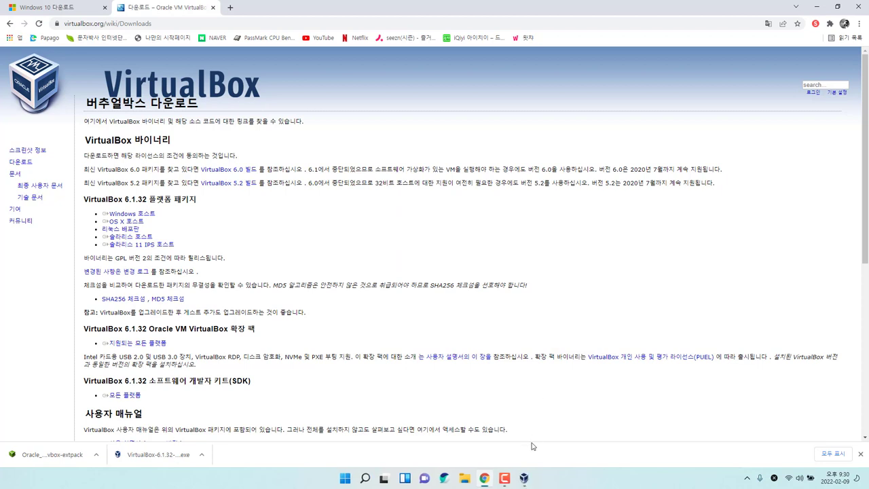
pyautogui.click(523, 480)
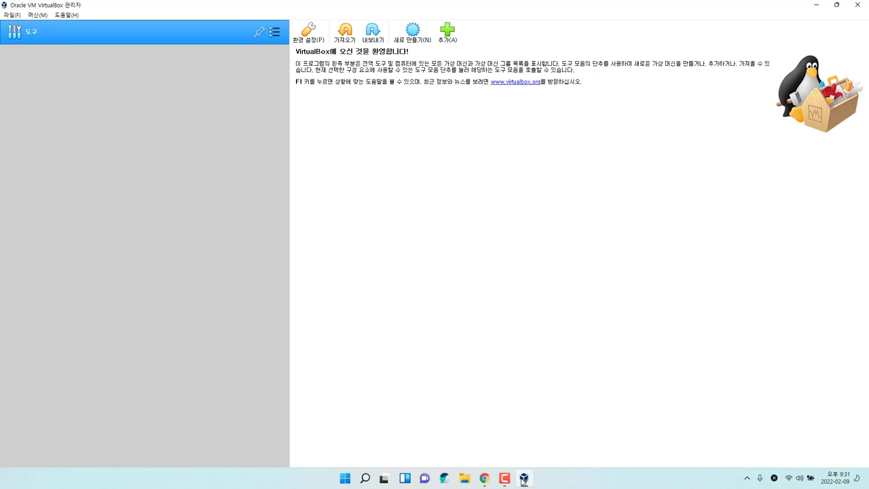
# - Start creating a new virtual machine and set its operating system version to Windows 10 (64-bit)
pyautogui.hotkey('ctrl', 'n')
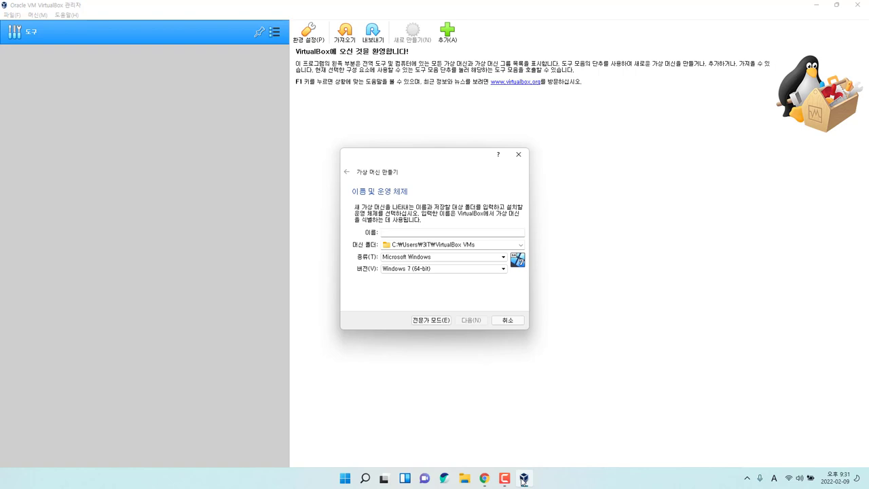
pyautogui.press('Tab')
pyautogui.press('Tab')
pyautogui.hotkey('alt', 'Down')
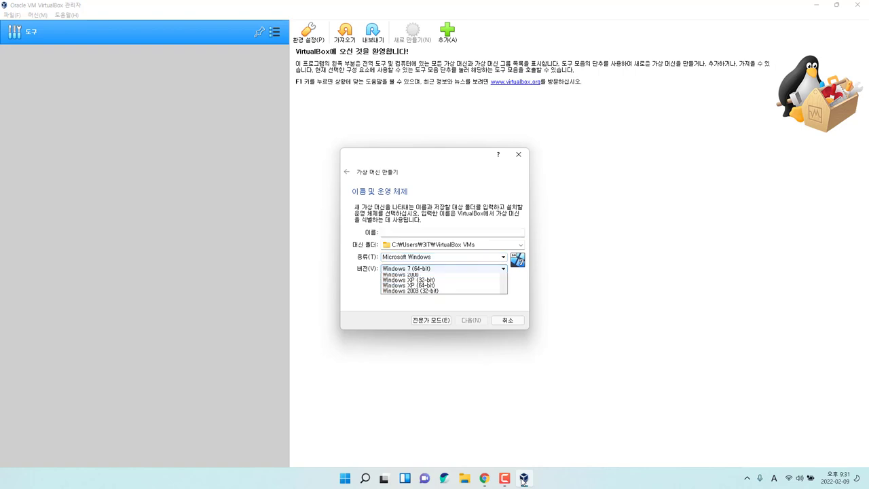
pyautogui.scroll(-4, 503, 299)
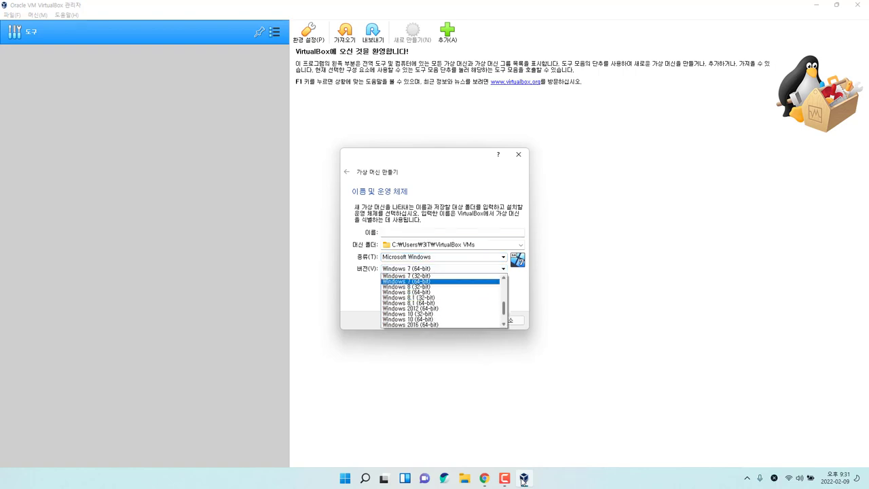
pyautogui.press('End')
pyautogui.press('Up')
pyautogui.press('Up')
pyautogui.press('Up')
pyautogui.press('Up')
pyautogui.press('Up')
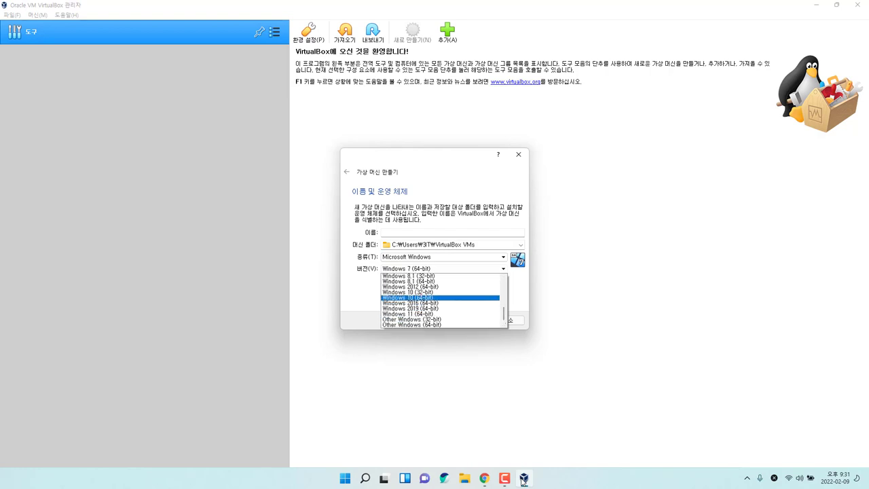
pyautogui.press('Return')
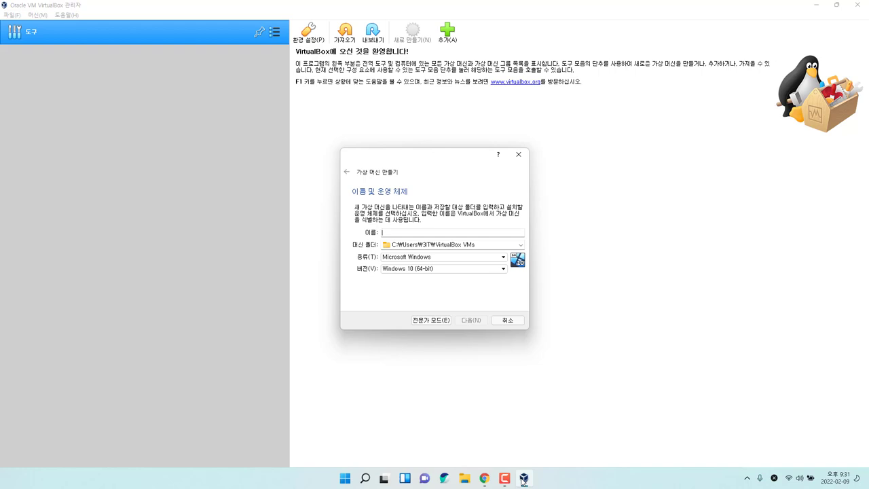
# - Name the virtual machine "Windows 10" and allocate 4096 MB of memory to it
pyautogui.write('win')
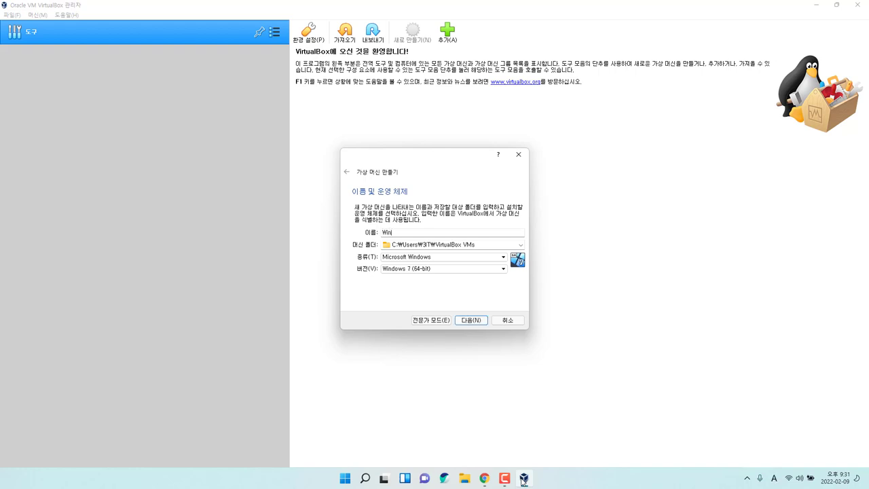
pyautogui.write('dows 10')
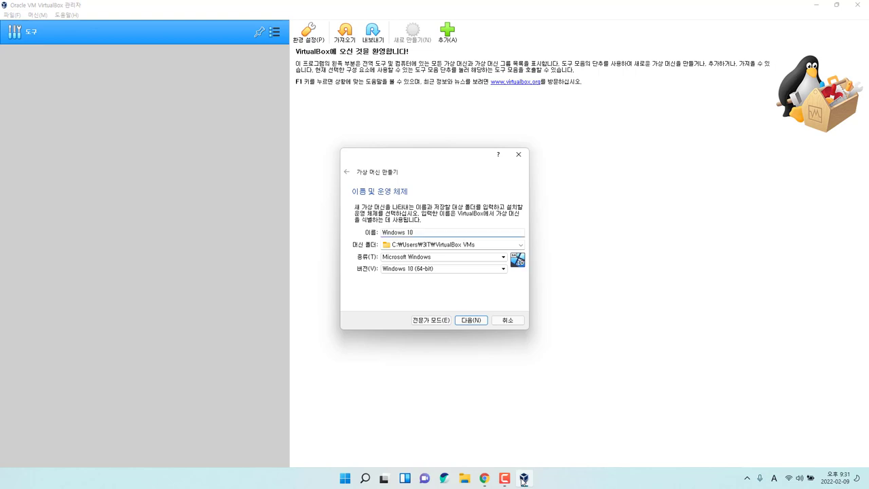
pyautogui.press('Return')
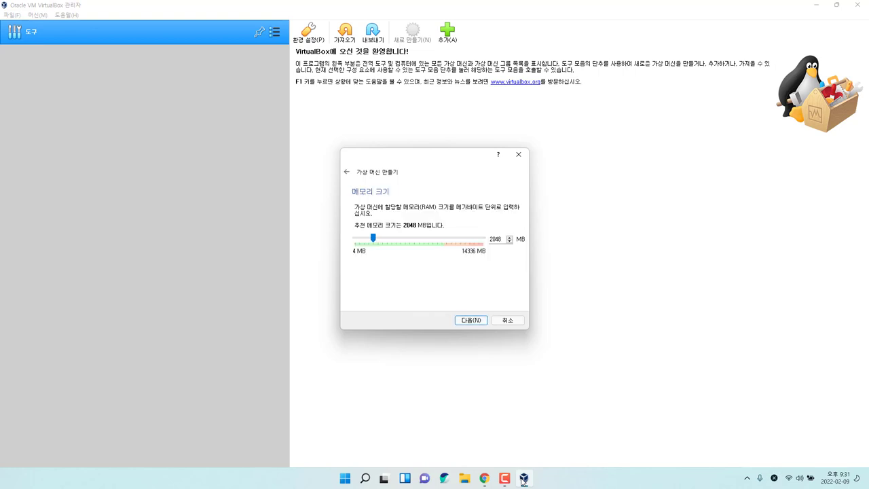
pyautogui.press('Tab')
pyautogui.write('4096')
pyautogui.press('Return')
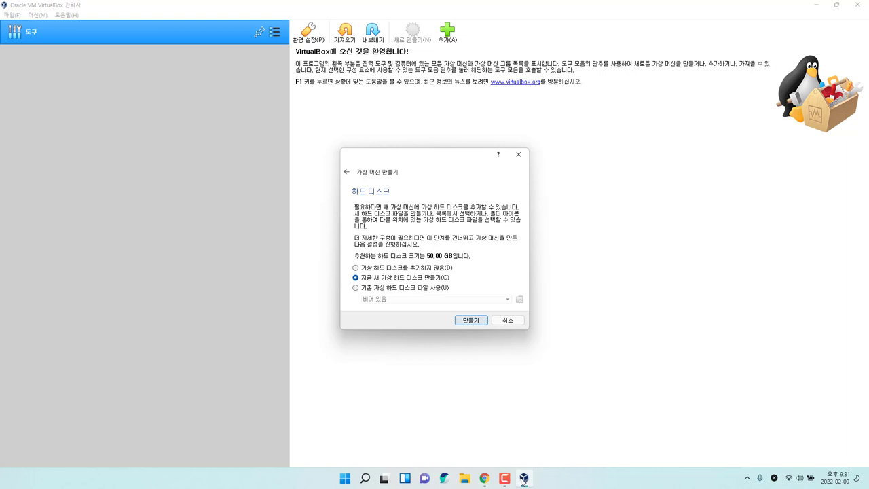
# - Create a new dynamically allocated VDI hard disk of 50.00 GB for the virtual machine
pyautogui.press('Return')
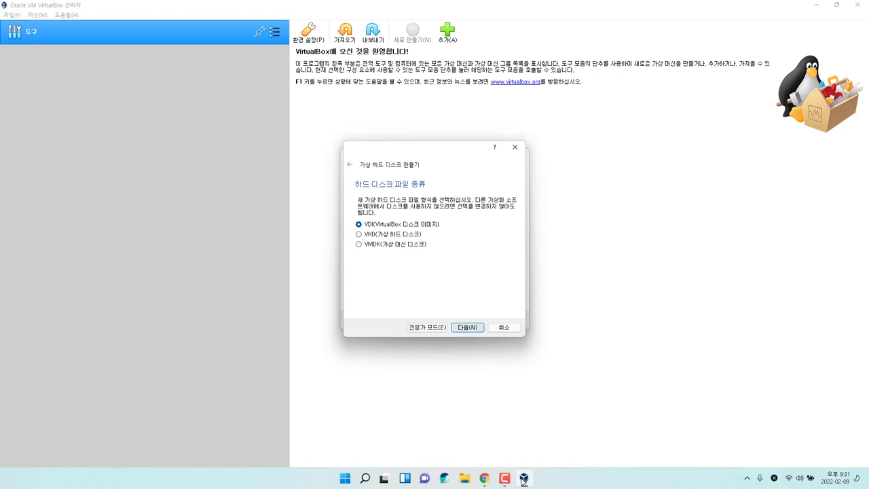
pyautogui.press('Return')
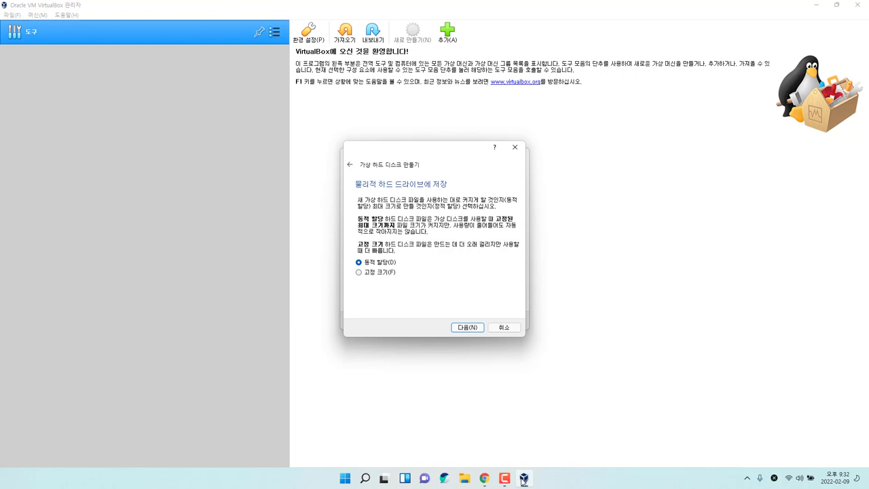
pyautogui.press('Down')
pyautogui.press('Up')
pyautogui.press('Down')
pyautogui.press('Up')
pyautogui.press('Return')
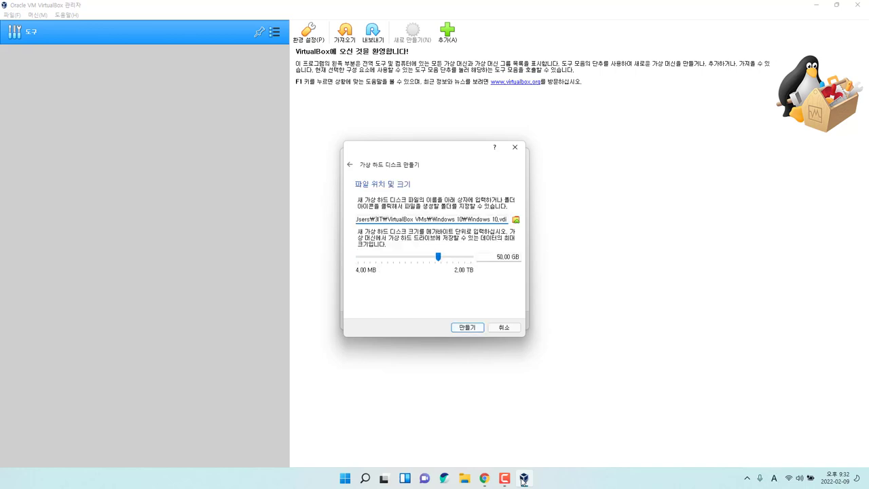
pyautogui.press('Return')
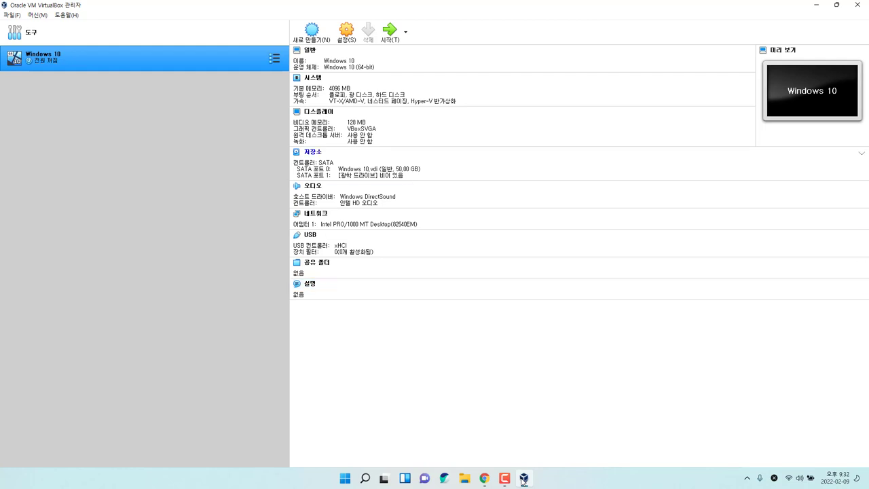
# - Open the Windows 10 machine's system settings and exclude the floppy from the boot order
pyautogui.hotkey('ctrl', 's')
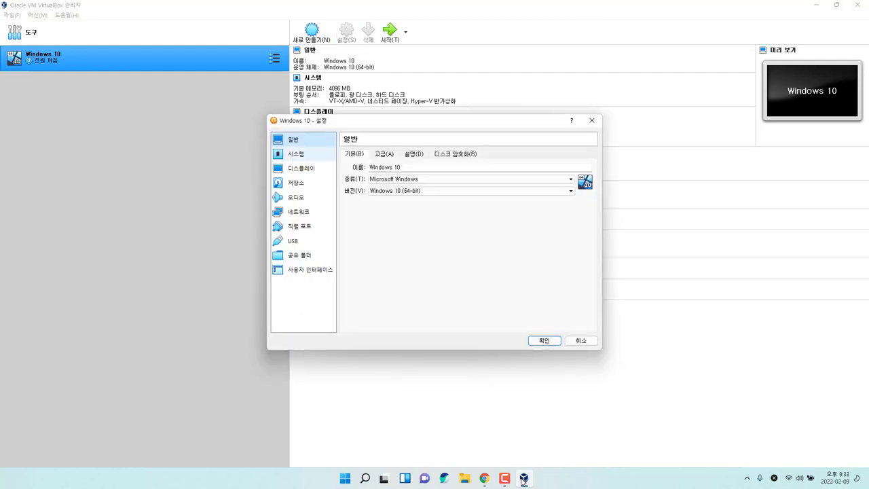
pyautogui.press('Down')
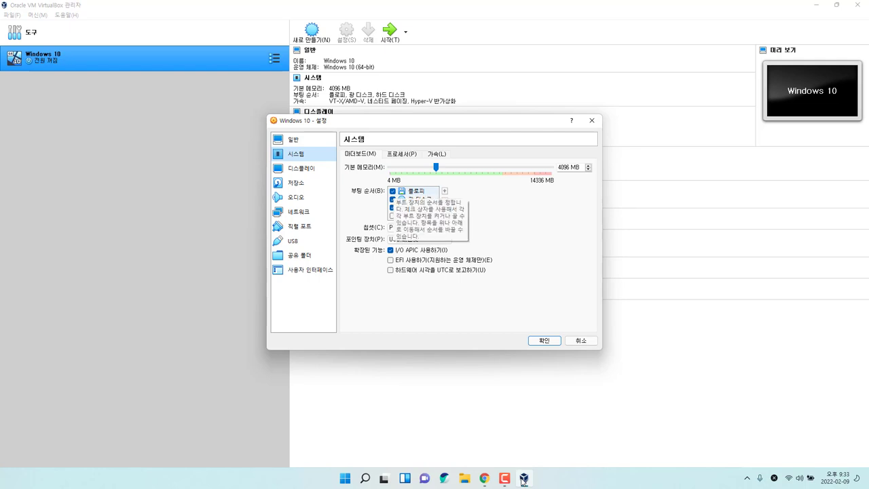
pyautogui.press('space')
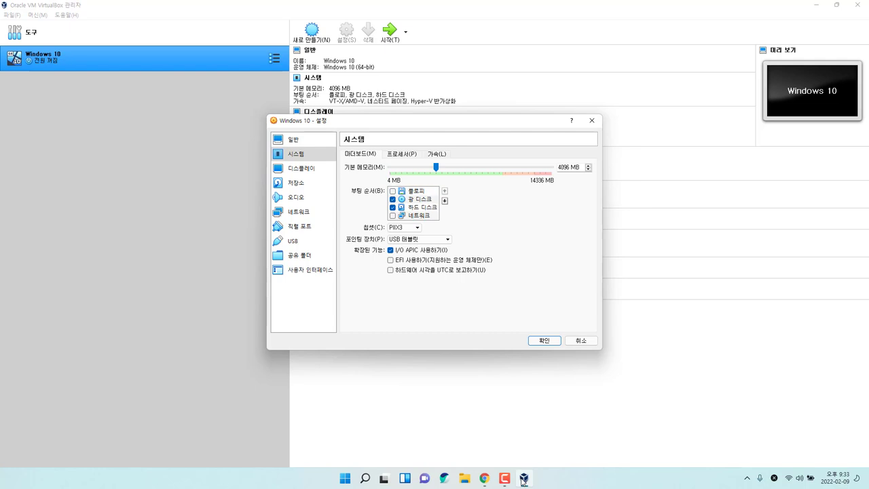
# - Set the virtual machine's processor count to 4
pyautogui.hotkey('alt', 'l')
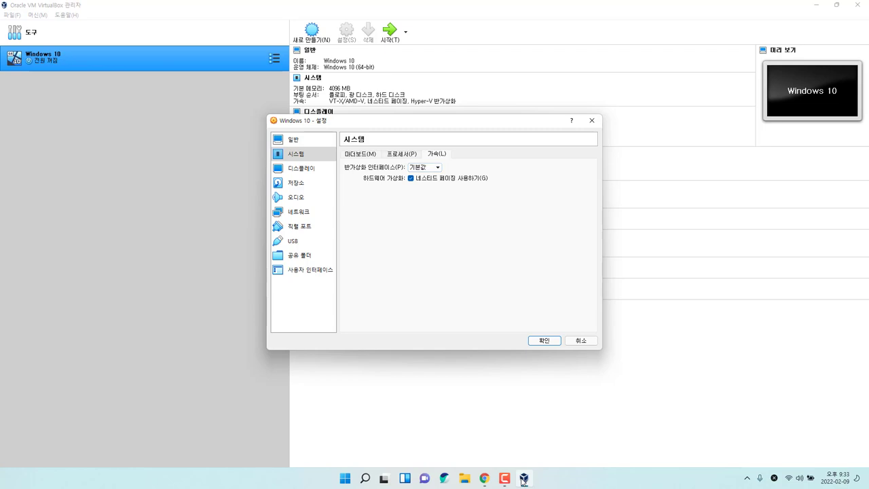
pyautogui.hotkey('alt', 'p')
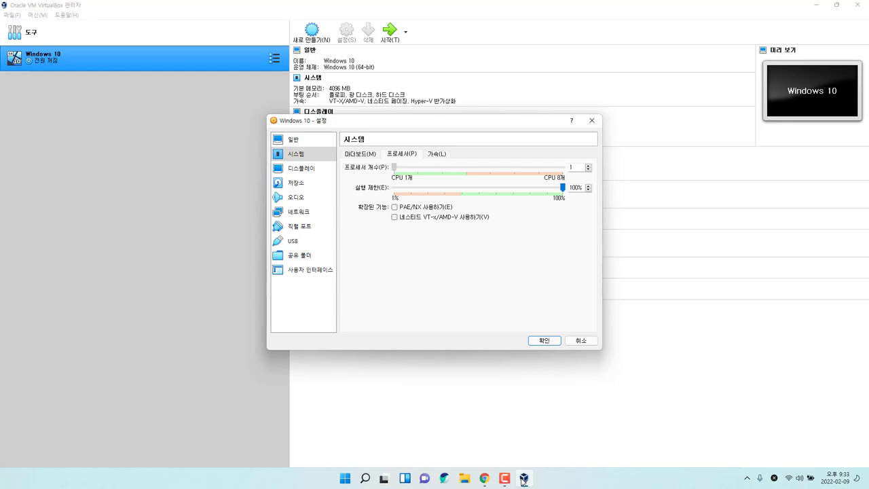
pyautogui.press('Right')
pyautogui.press('Right')
pyautogui.press('Right')
pyautogui.press('Right')
pyautogui.press('Left')
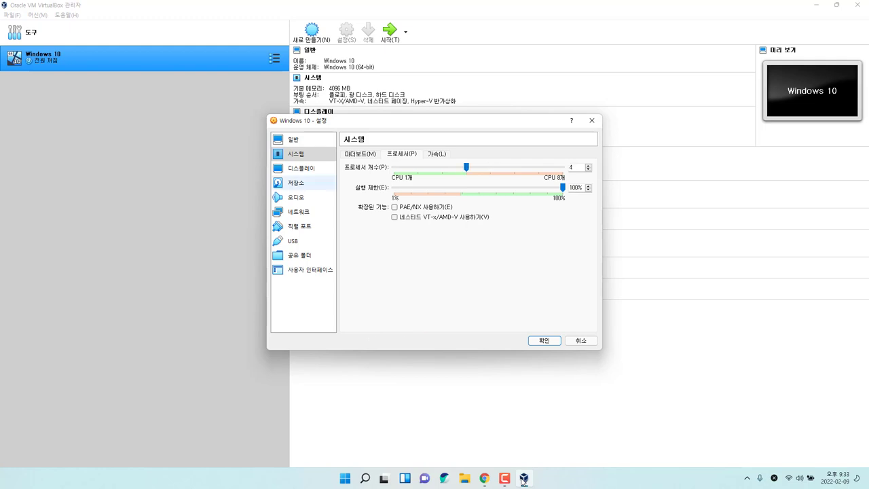
# - Enable 3D acceleration, raise the video memory to 256 MB in the display settings, and apply the settings
pyautogui.click(301, 167)
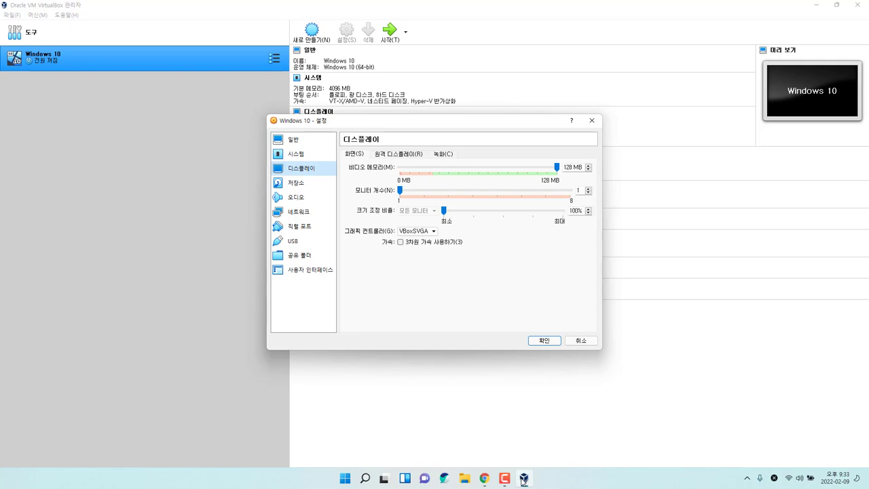
pyautogui.hotkey('alt', '3')
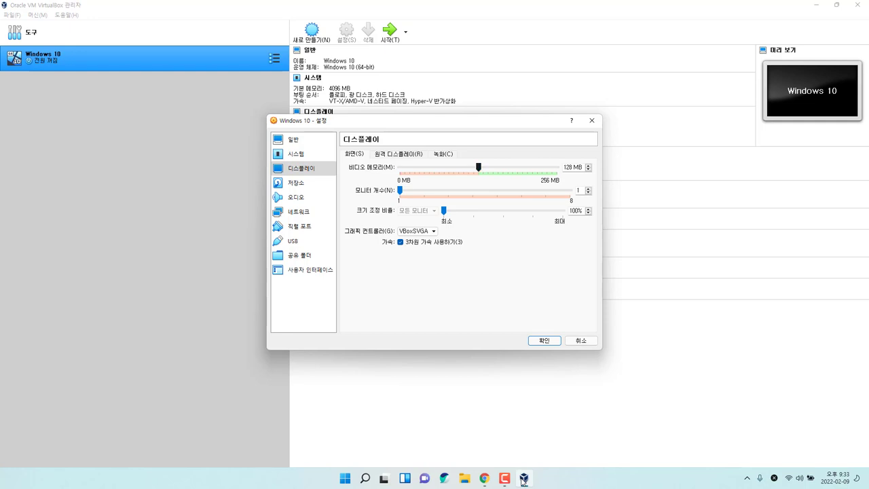
pyautogui.press('Right')
pyautogui.press('Right')
pyautogui.press('Right')
pyautogui.press('Right')
pyautogui.press('Right')
pyautogui.press('Right')
pyautogui.press('Right')
pyautogui.press('Right')
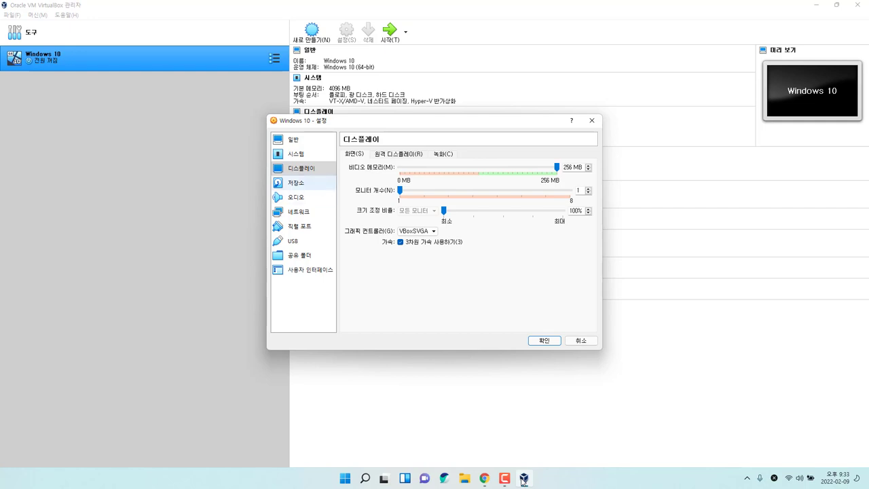
pyautogui.press('Return')
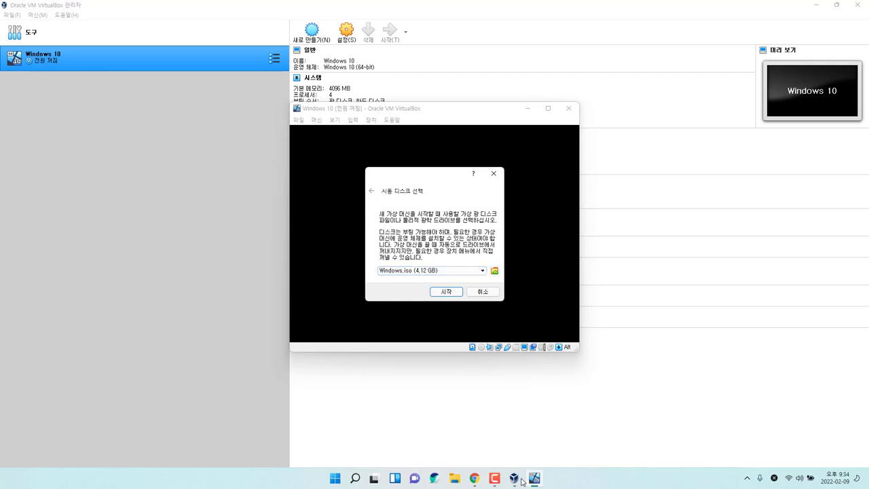
# - Choose Windows.iso from the desktop as the virtual machine's start-up disk
pyautogui.press('Tab')
pyautogui.press('space')
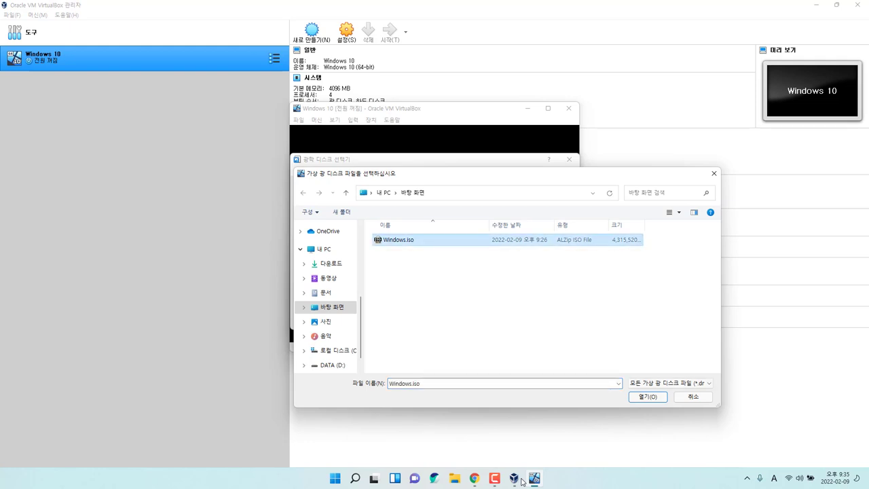
pyautogui.press('Return')
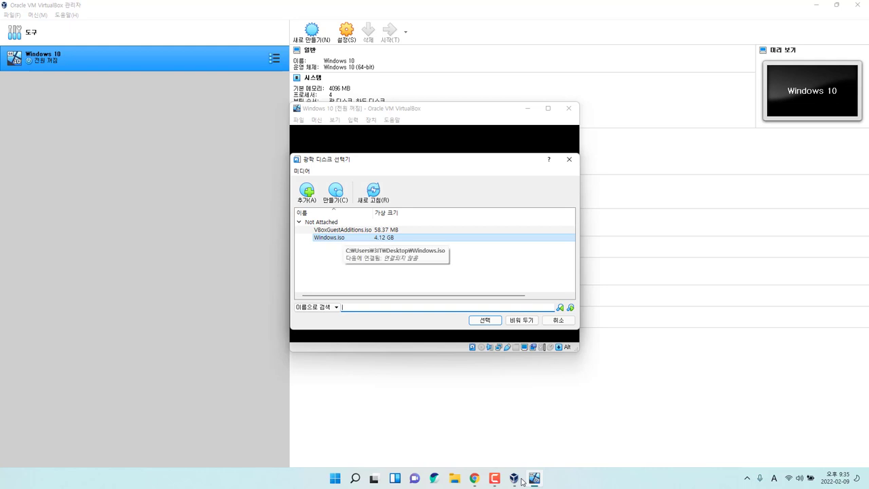
pyautogui.press('Return')
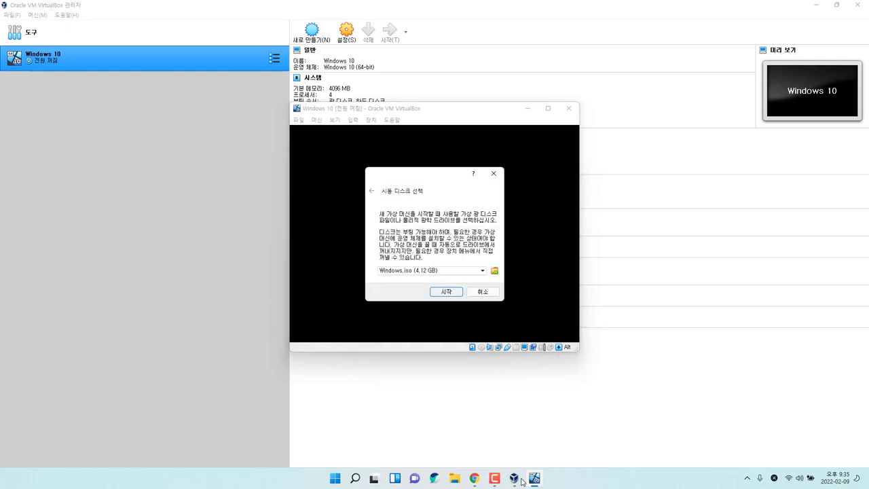
# - Boot the virtual machine from Windows.iso and start the Windows setup with the default Korean language settings and no product key
pyautogui.press('Return')
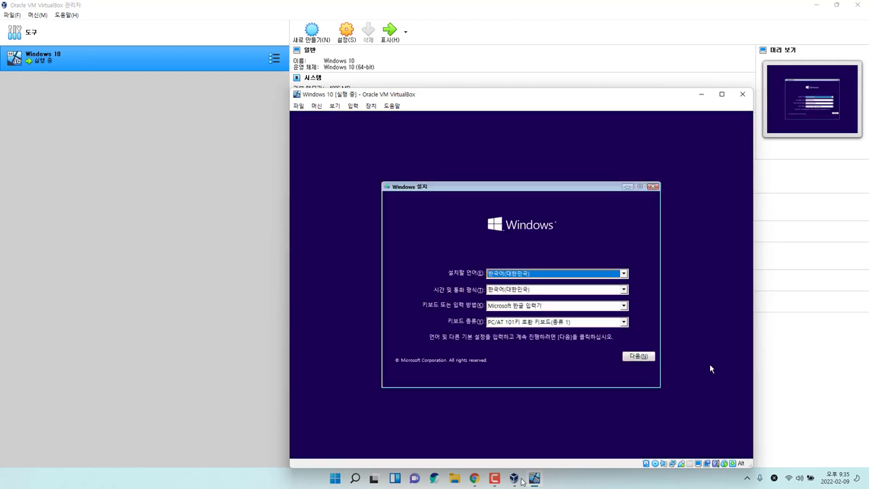
pyautogui.click(638, 356)
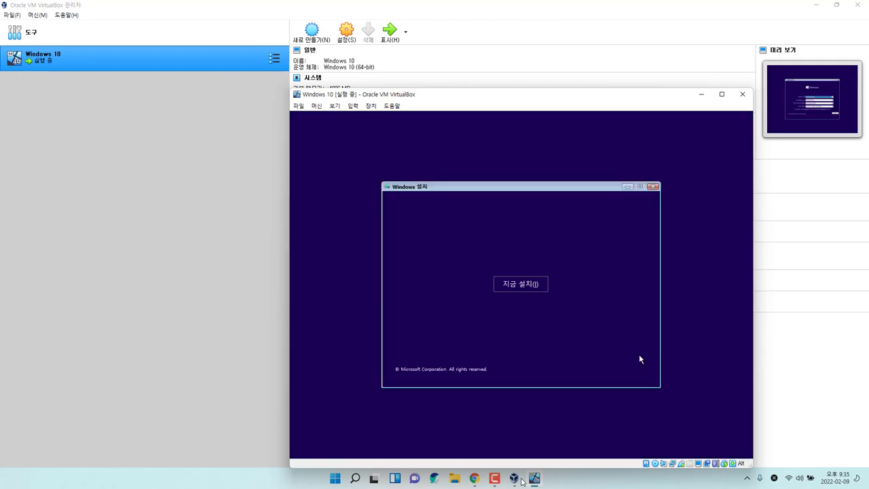
pyautogui.click(520, 284)
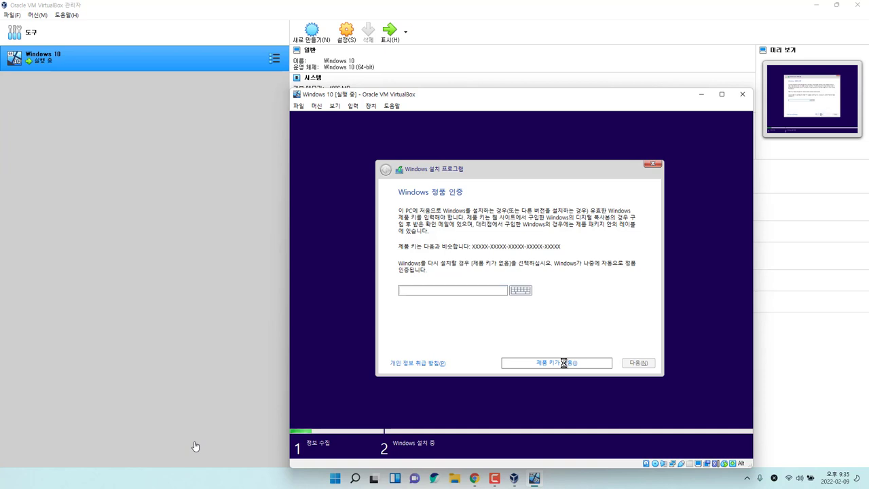
pyautogui.click(563, 363)
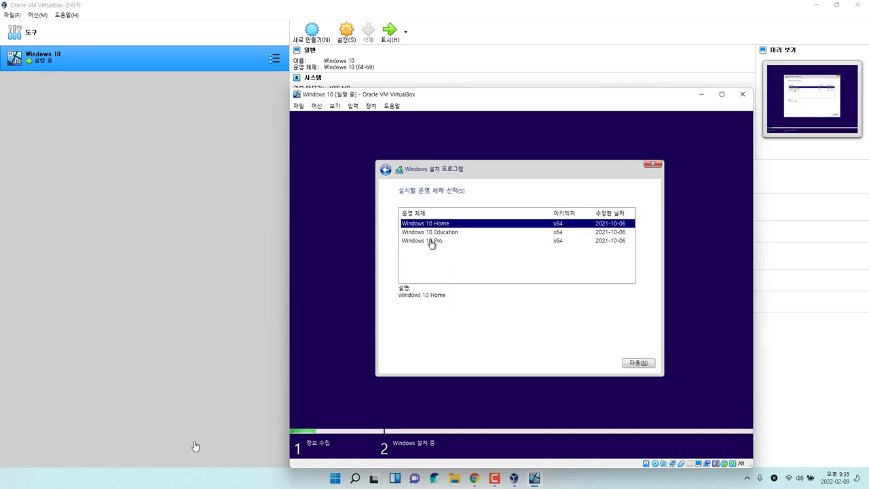
# - Select Windows 10 Pro as the edition to install and accept the licence terms
pyautogui.click(431, 241)
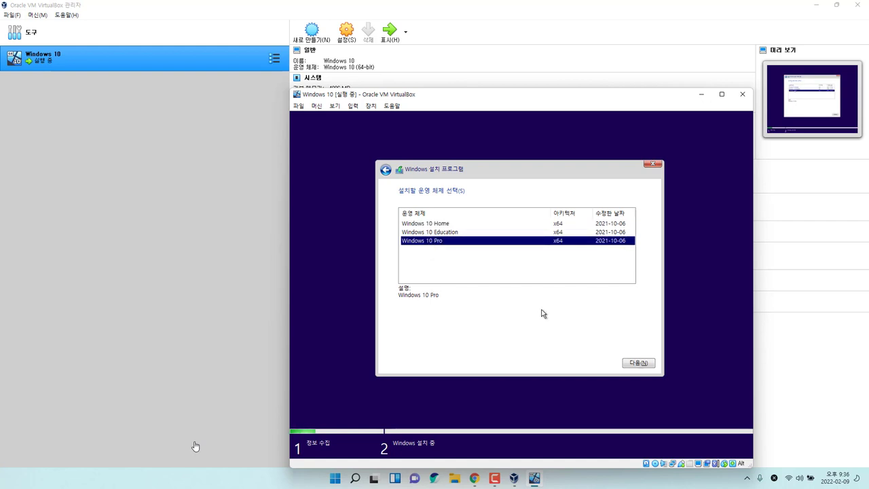
pyautogui.click(650, 363)
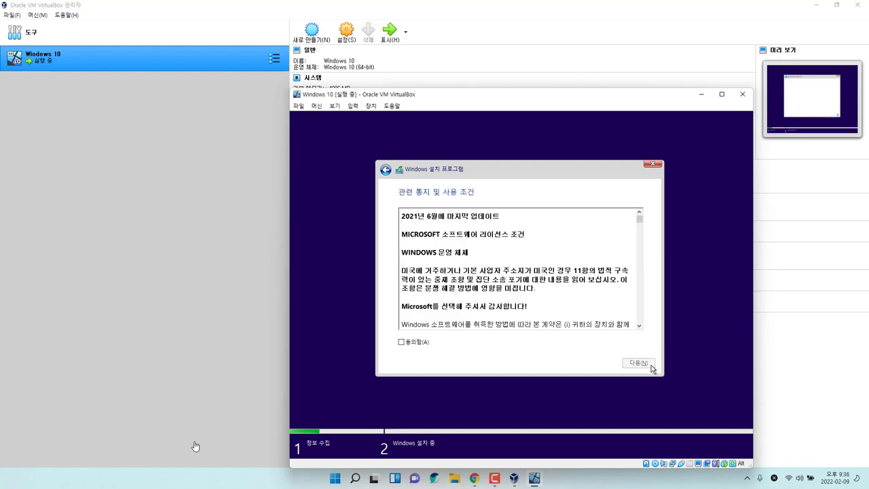
pyautogui.click(417, 342)
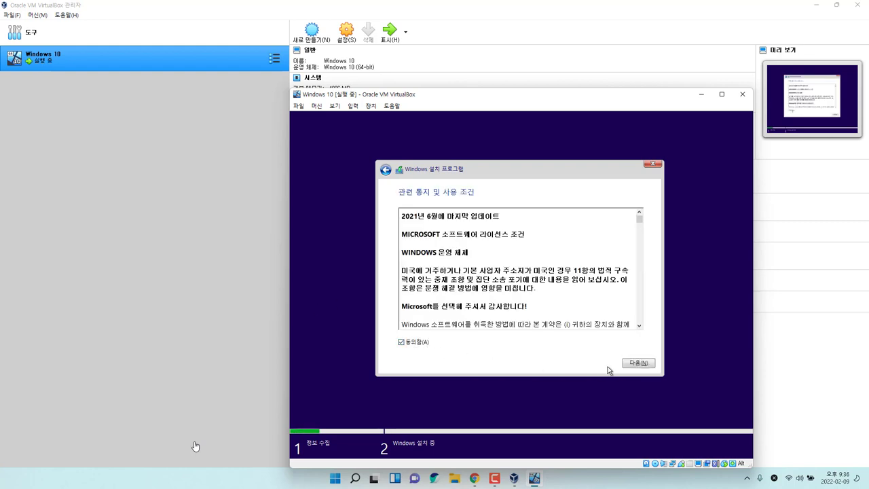
pyautogui.click(633, 368)
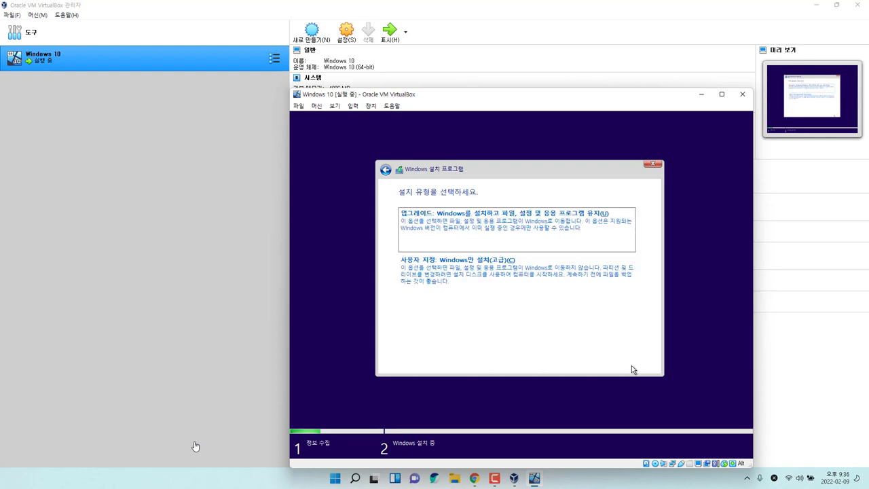
# - Choose the custom Windows-only installation and install Windows on the unallocated space of Drive 0
pyautogui.click(451, 272)
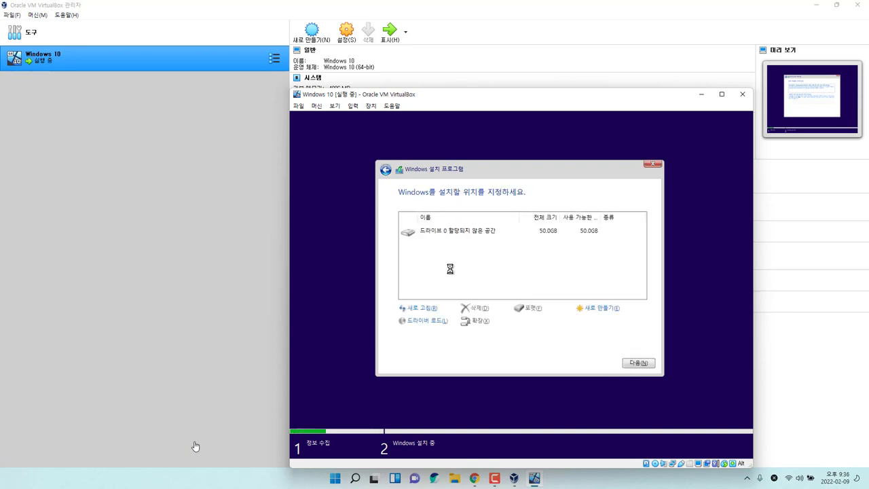
pyautogui.click(646, 364)
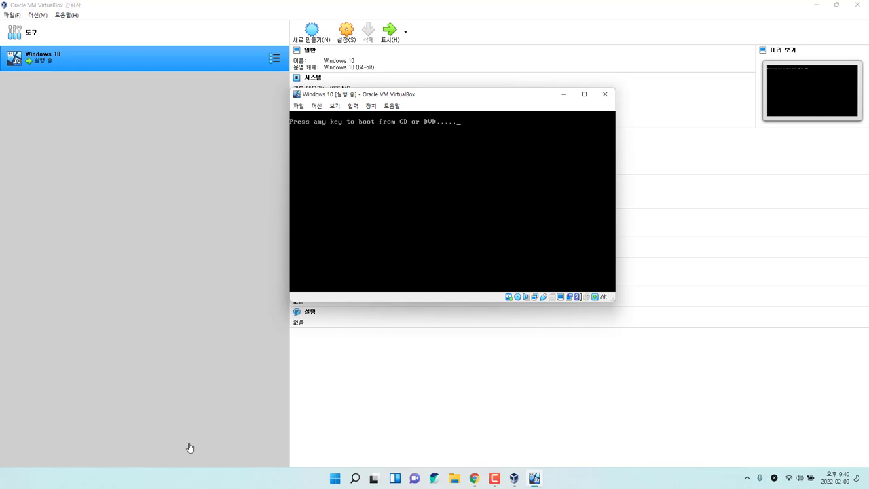
pyautogui.press('Return')
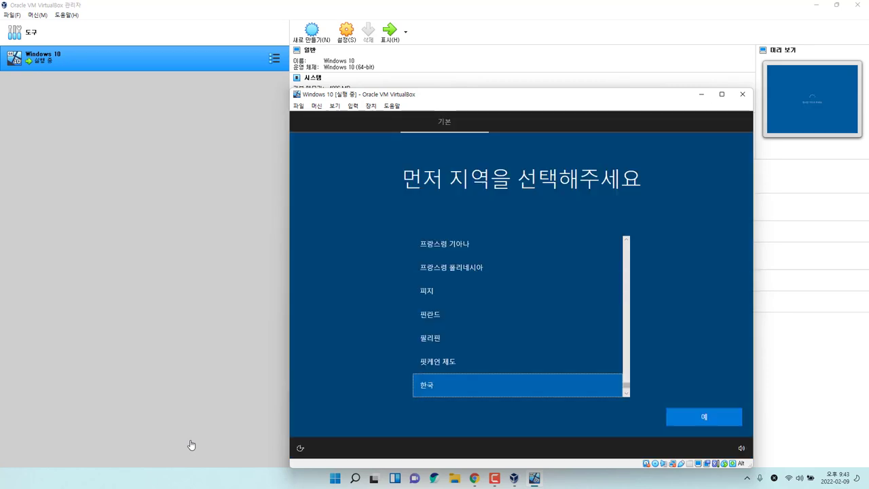
# - Accept Korea (한국) as the region and Microsoft 입력기 as the keyboard layout, skipping a second layout
pyautogui.click(715, 416)
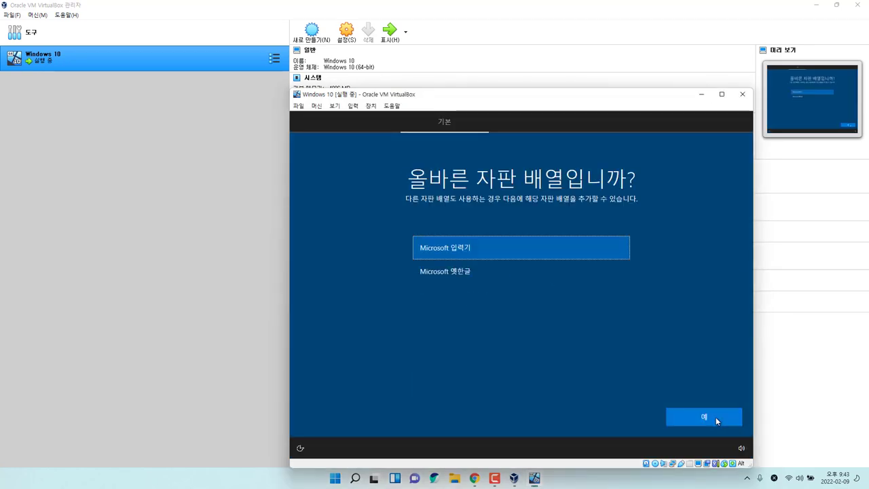
pyautogui.click(715, 417)
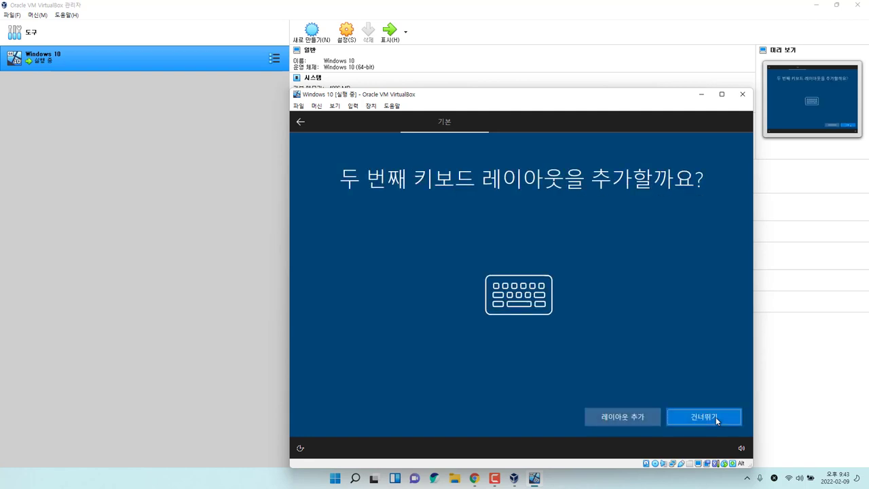
pyautogui.click(715, 416)
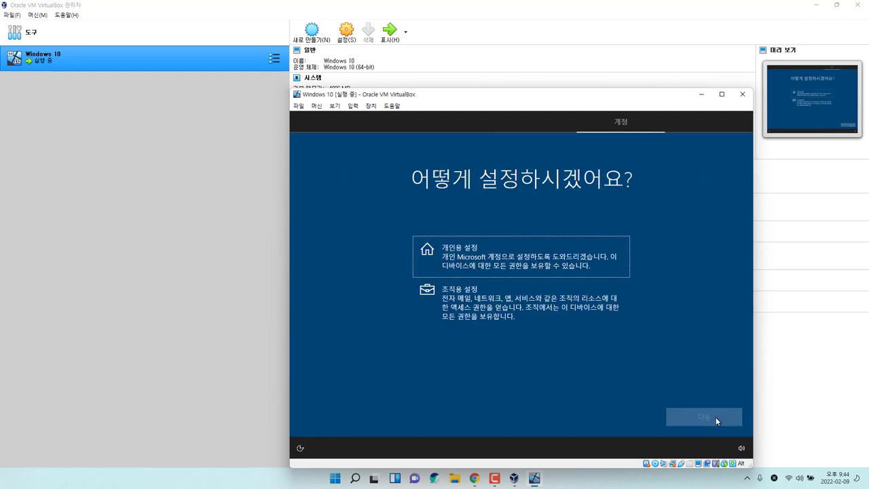
# - Set Windows up for personal use with an offline account and the limited experience
pyautogui.click(495, 251)
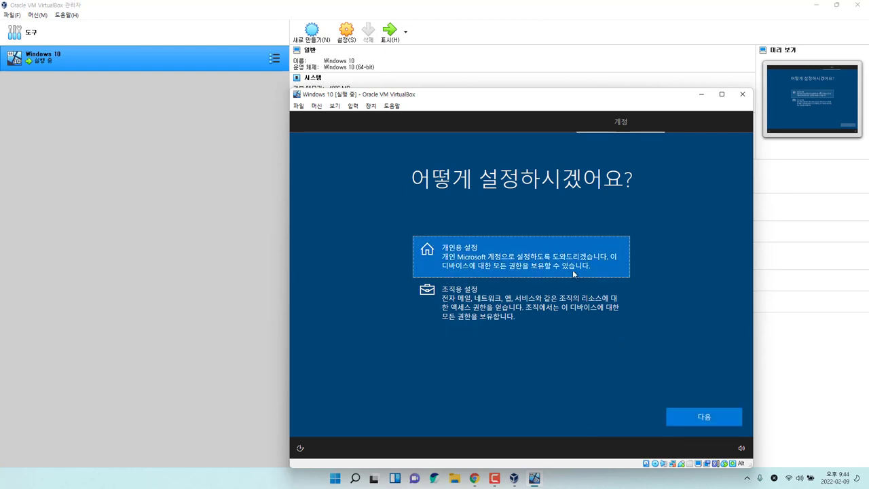
pyautogui.click(715, 417)
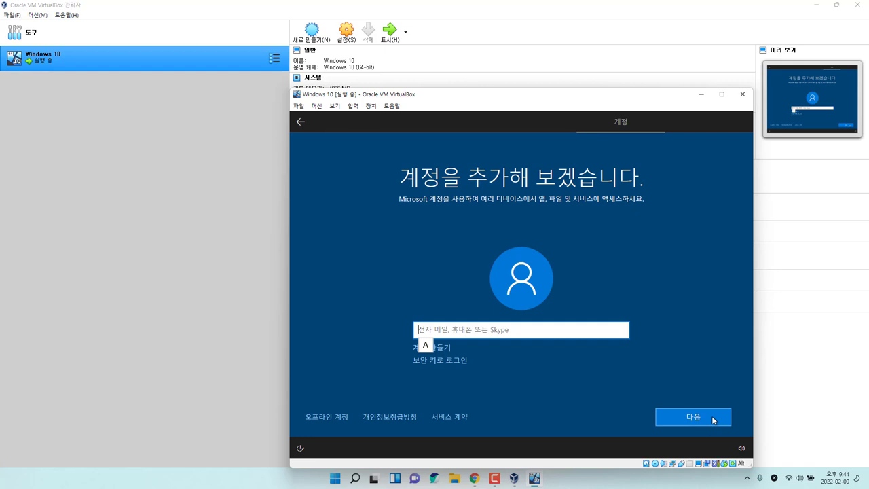
pyautogui.click(327, 419)
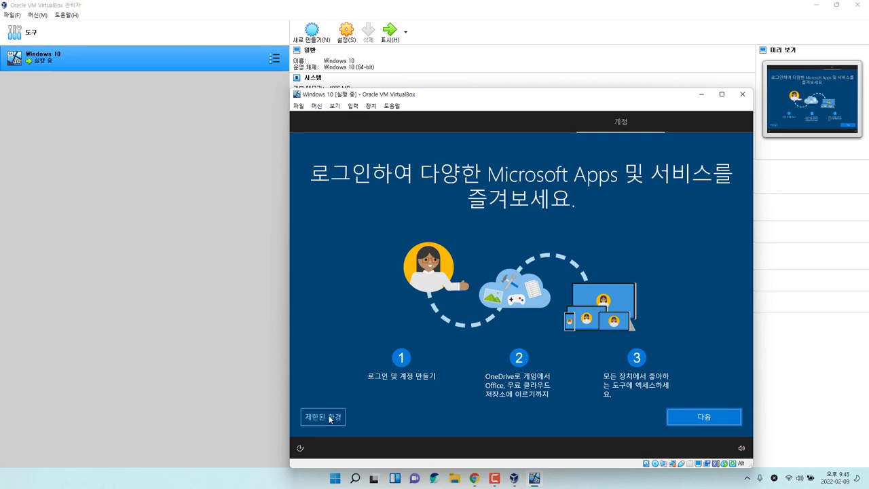
pyautogui.click(330, 418)
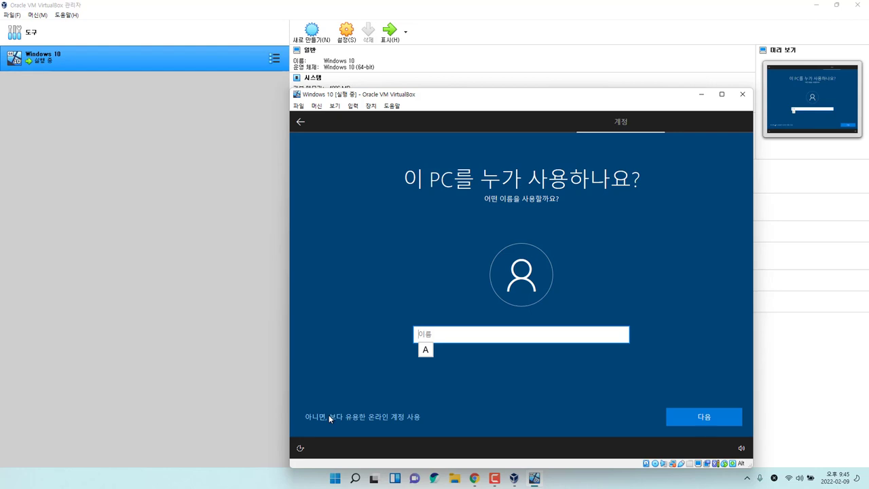
# - Name the local account "user" and leave its password blank
pyautogui.write('user')
pyautogui.press('Return')
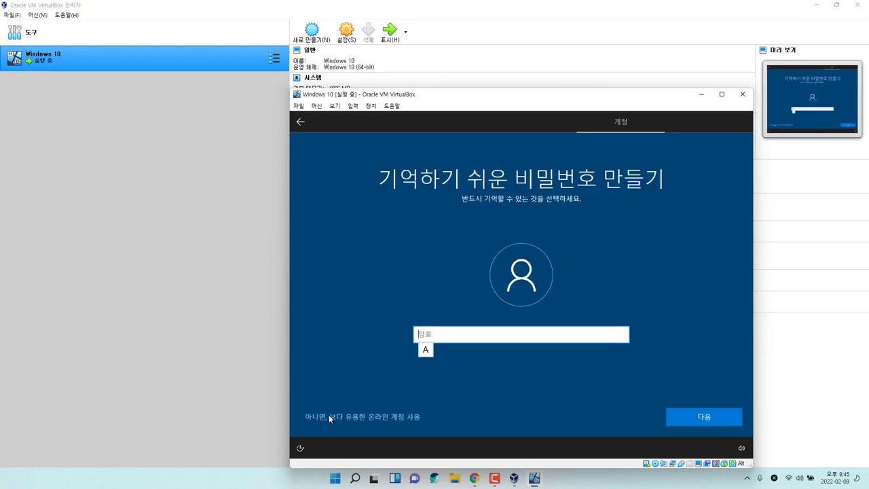
pyautogui.press('Return')
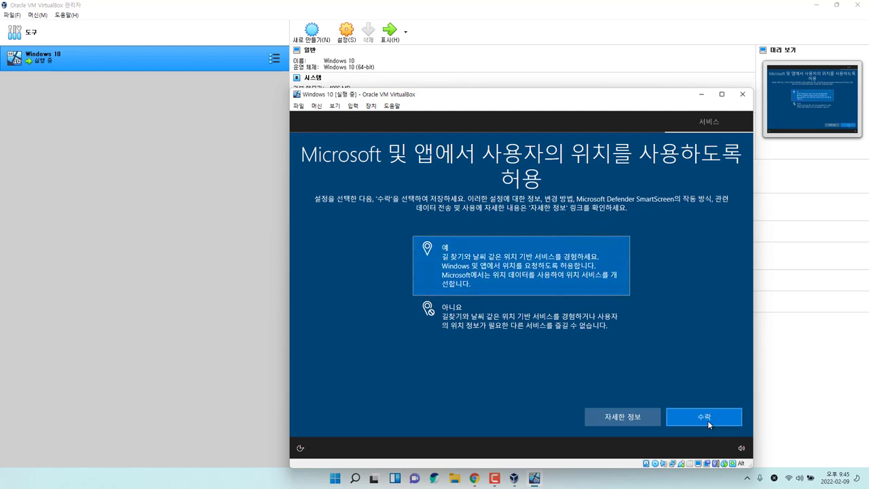
# - Accept the privacy settings with Yes, including location, typing improvement, tailored experiences and advertising ID, and skip the experience customization
pyautogui.click(706, 419)
pyautogui.click(522, 259)
pyautogui.click(713, 419)
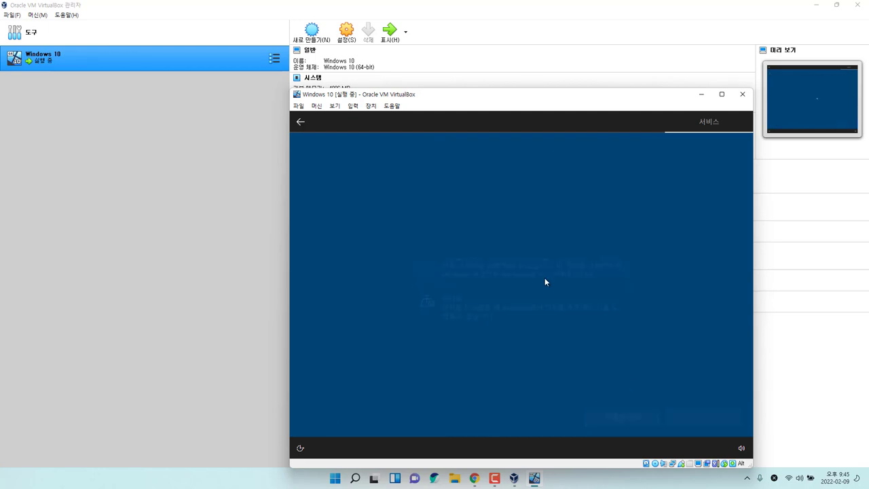
pyautogui.click(711, 417)
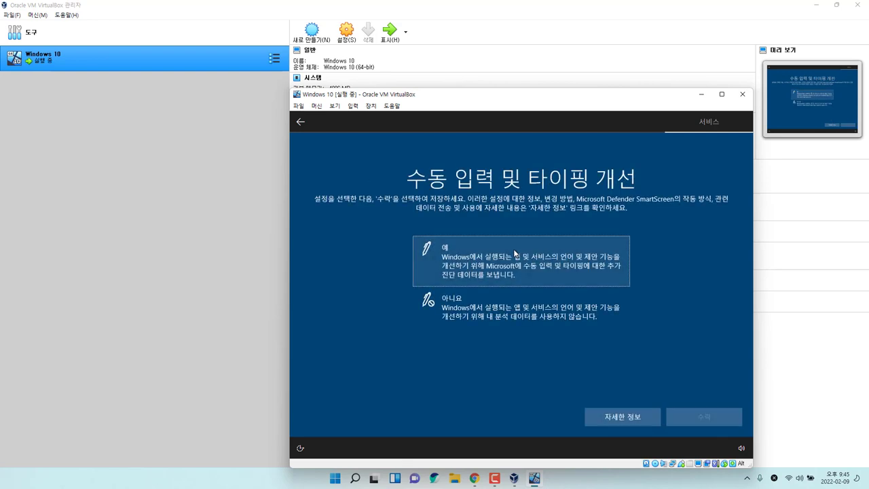
pyautogui.click(516, 253)
pyautogui.click(704, 417)
pyautogui.click(566, 281)
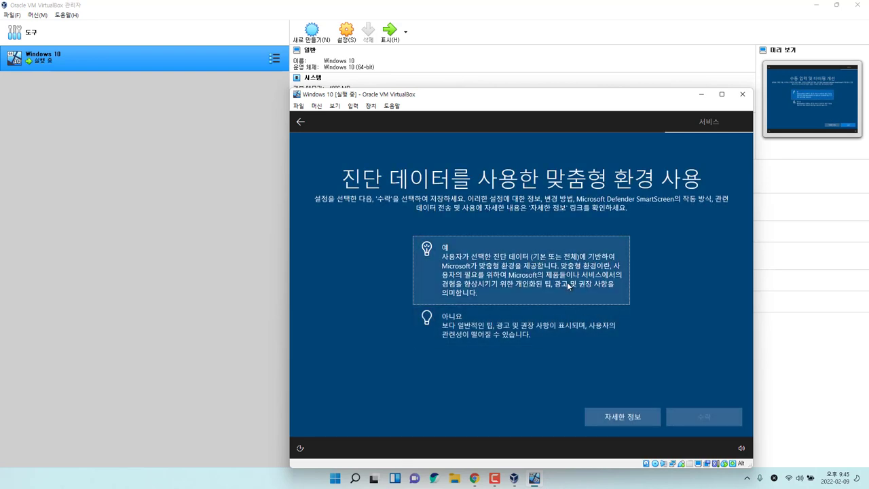
pyautogui.click(713, 419)
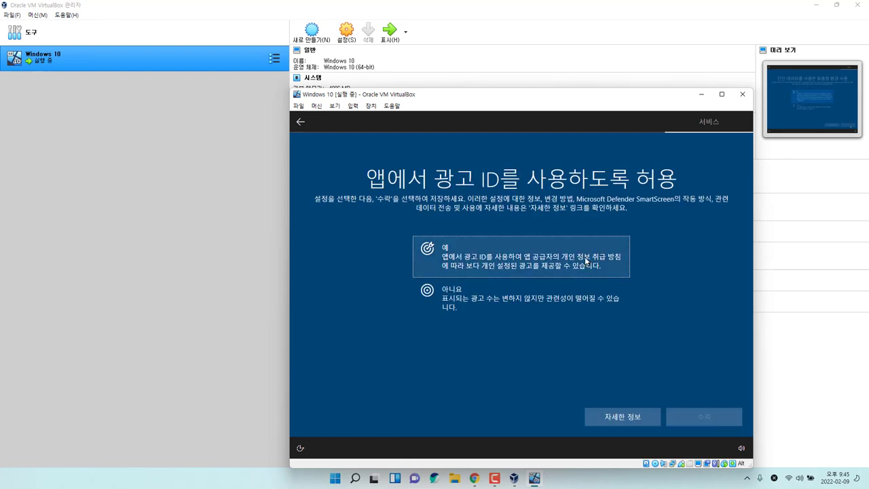
pyautogui.click(522, 256)
pyautogui.click(709, 417)
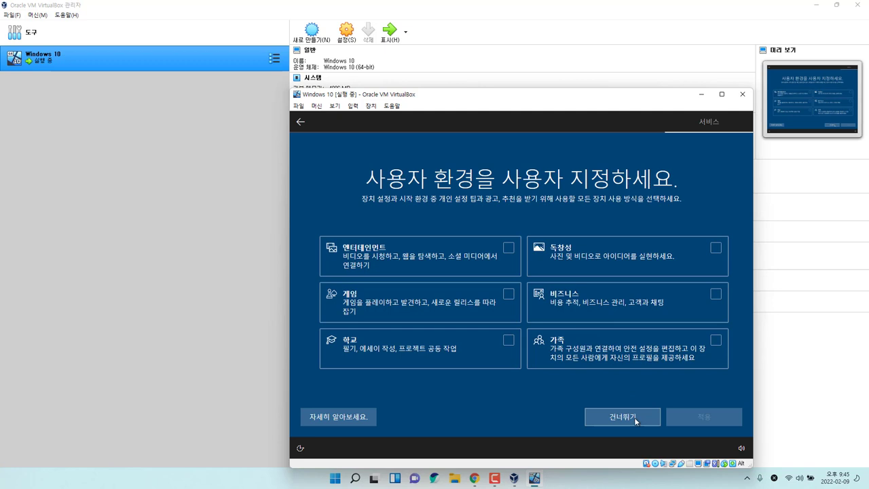
pyautogui.click(634, 416)
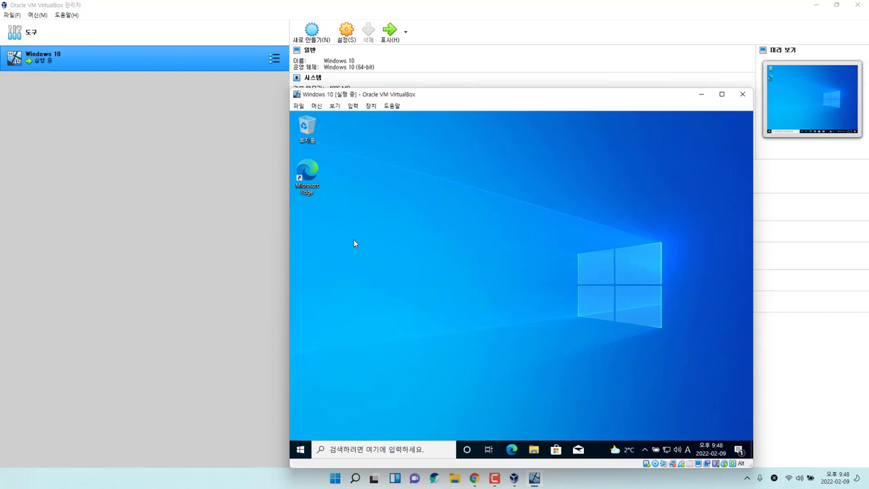
# - Enable the Computer (컴퓨터) and Documents (문서) desktop icons in the Windows 10 guest's theme settings and close Settings
pyautogui.rightClick(417, 192)
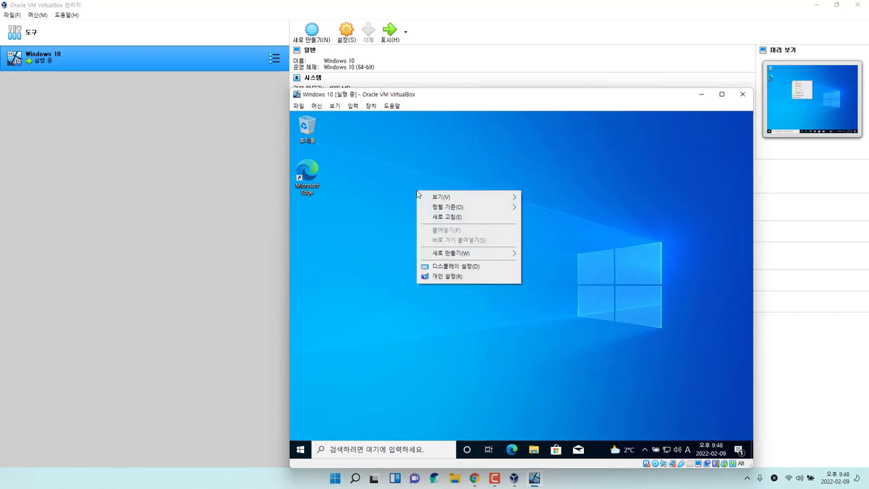
pyautogui.click(468, 276)
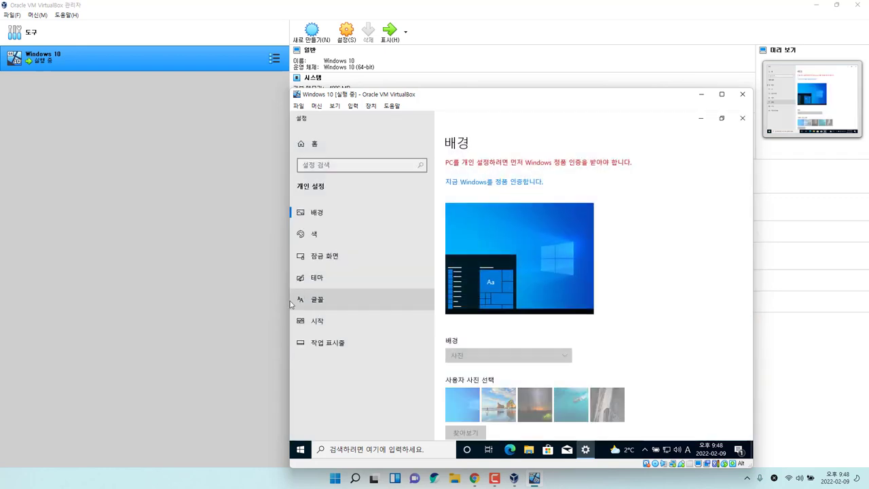
pyautogui.click(302, 279)
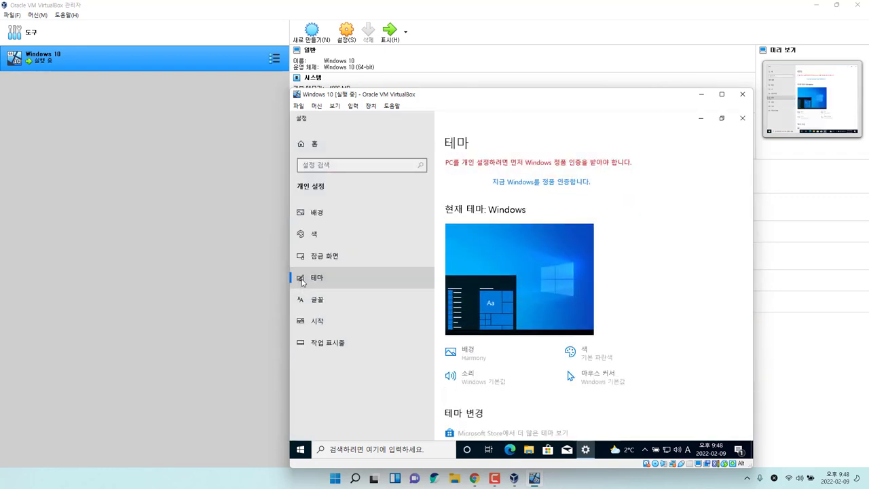
pyautogui.scroll(-10, 702, 317)
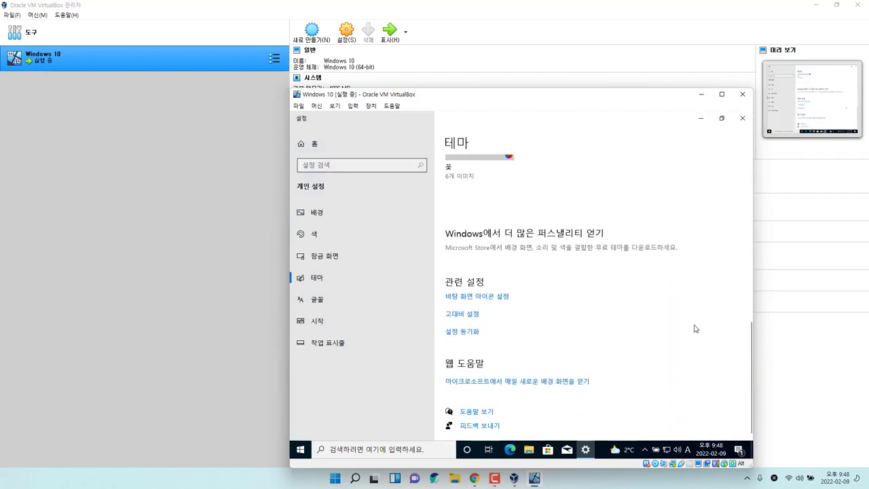
pyautogui.click(489, 297)
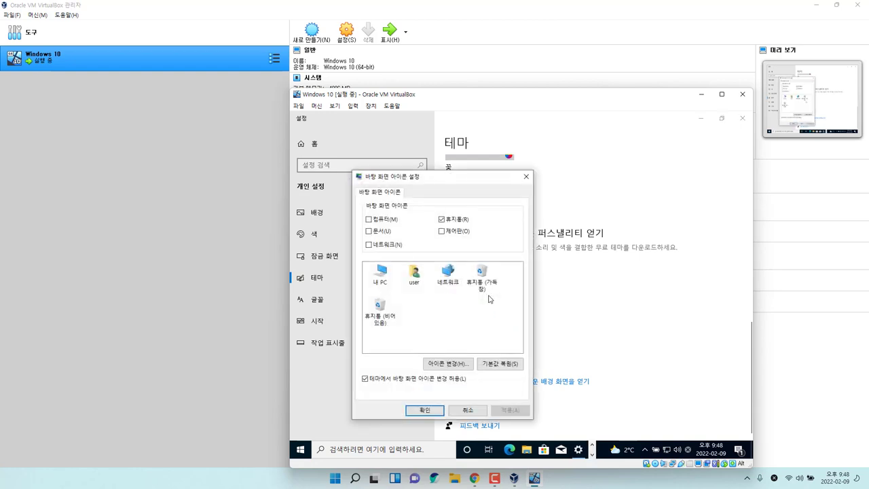
pyautogui.click(378, 231)
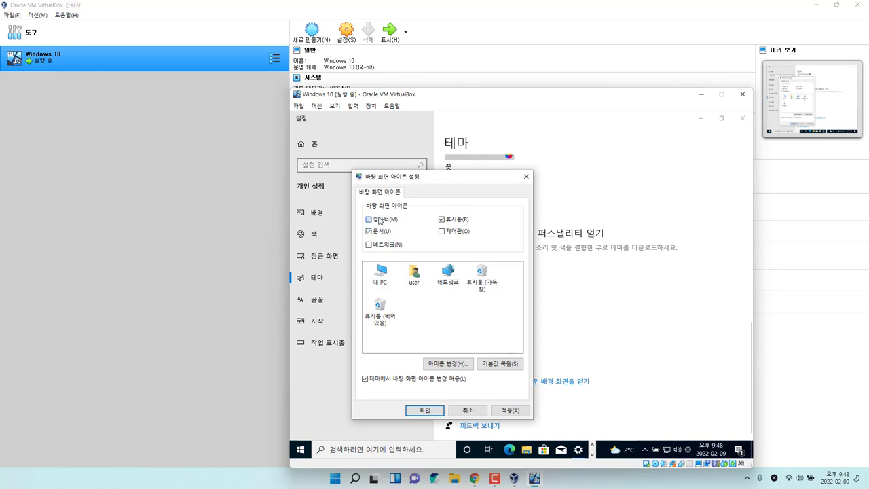
pyautogui.click(378, 220)
pyautogui.click(438, 411)
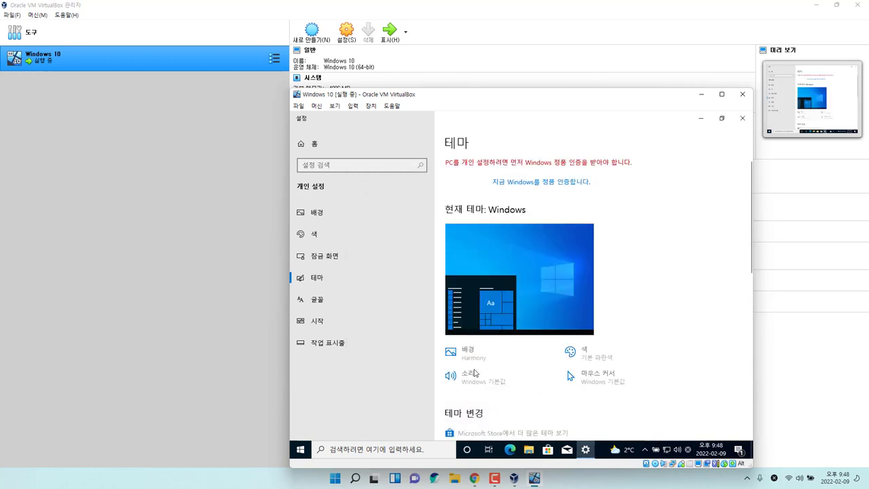
pyautogui.click(743, 118)
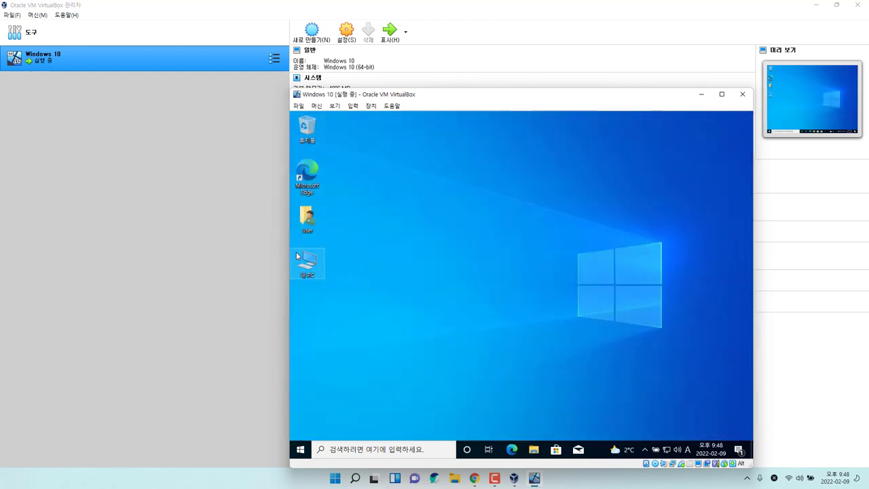